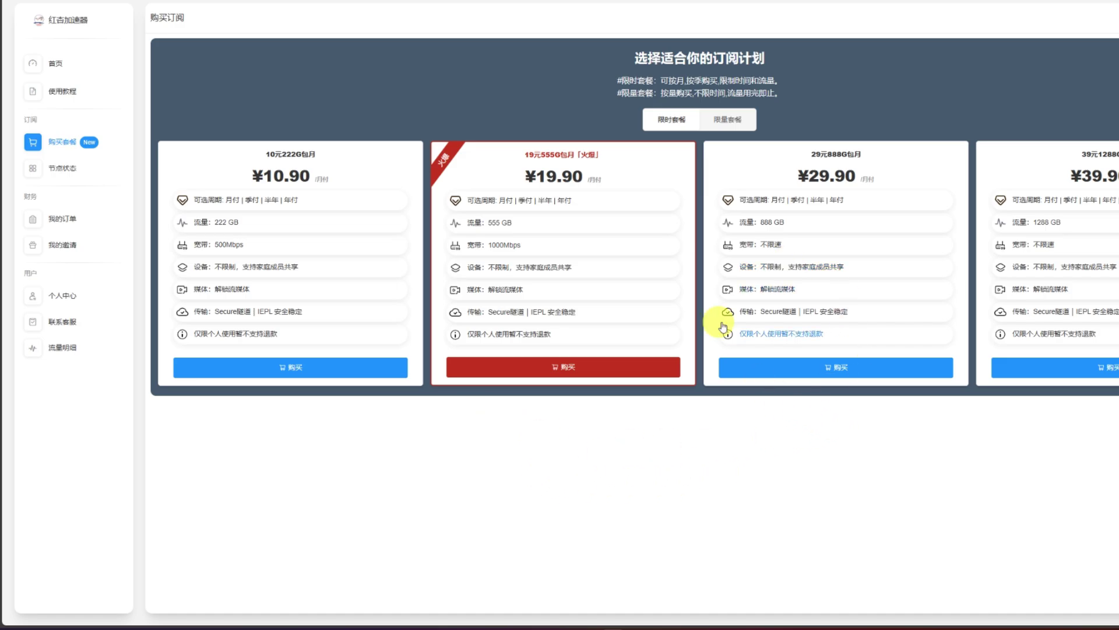
Step: Copy the subscription link from the 快捷导入订阅 section of the 红杏加速器 home dashboard
click(728, 120)
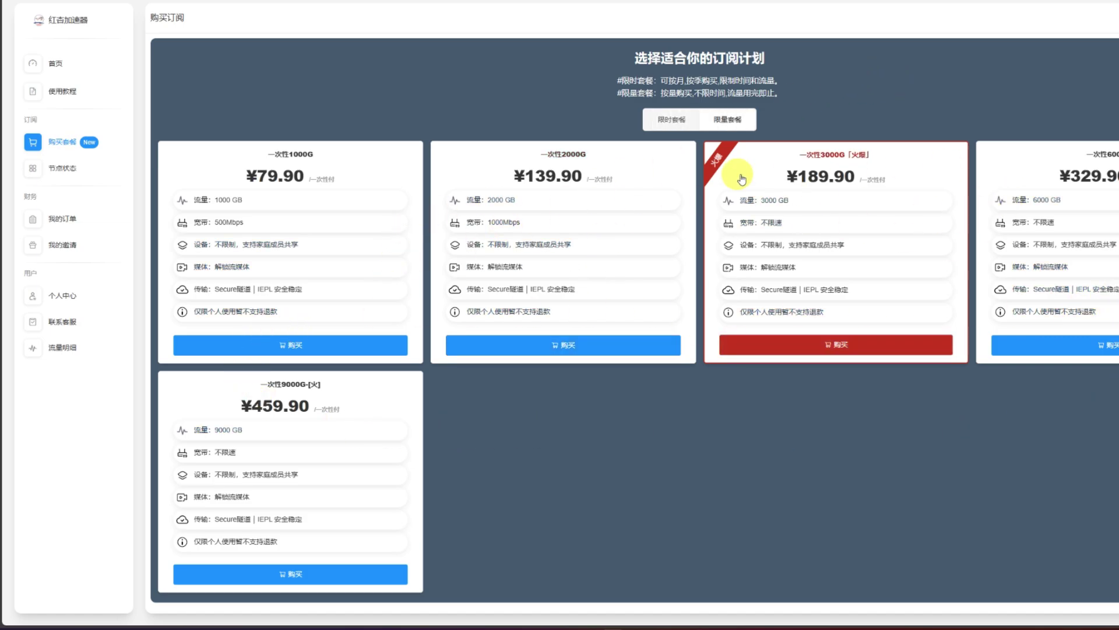
click(672, 120)
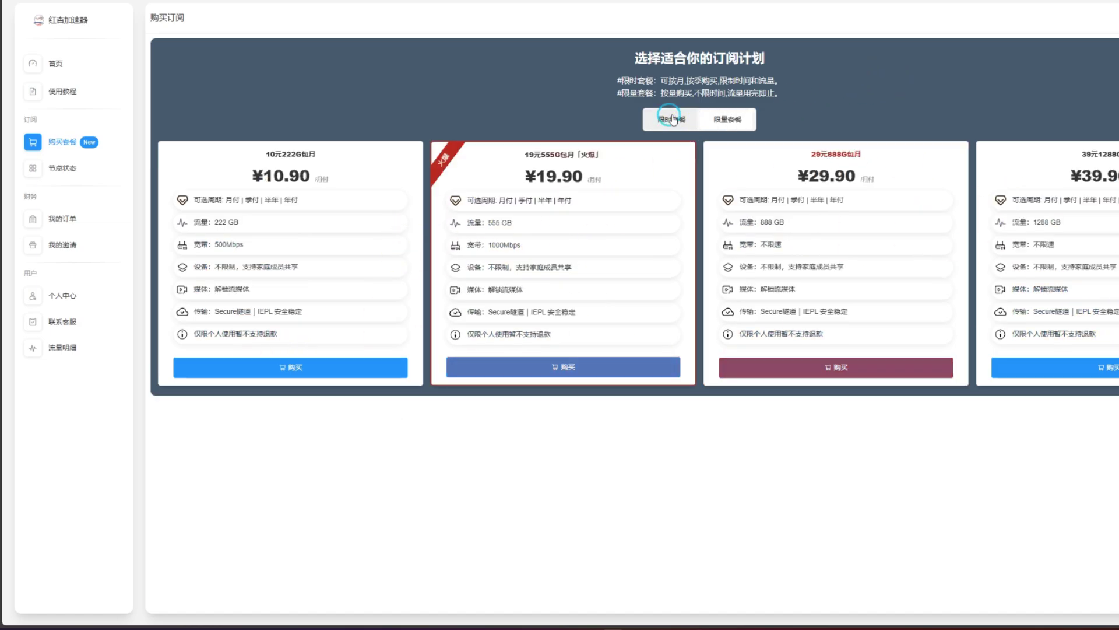
click(49, 66)
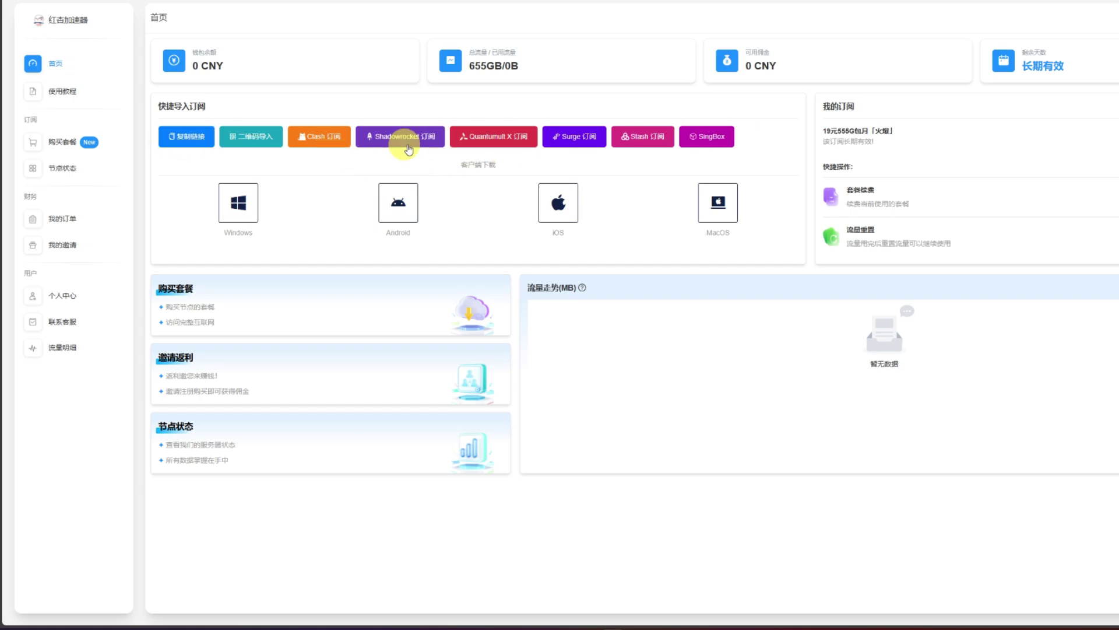
click(198, 140)
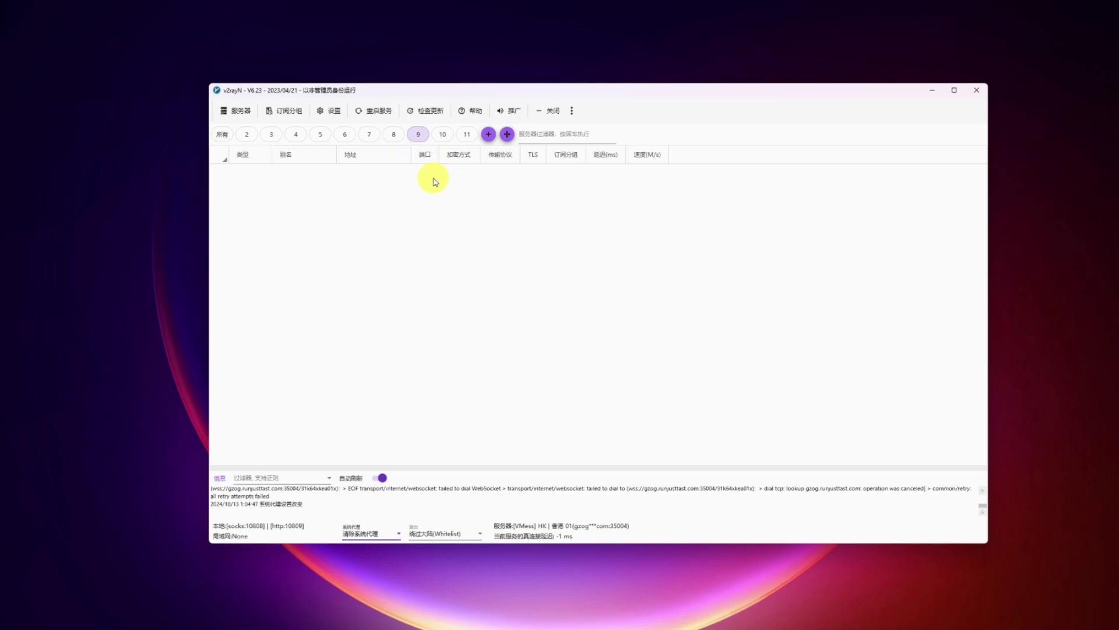
Step: Create subscription group 12 with the pasted subscription URL and save it
click(489, 135)
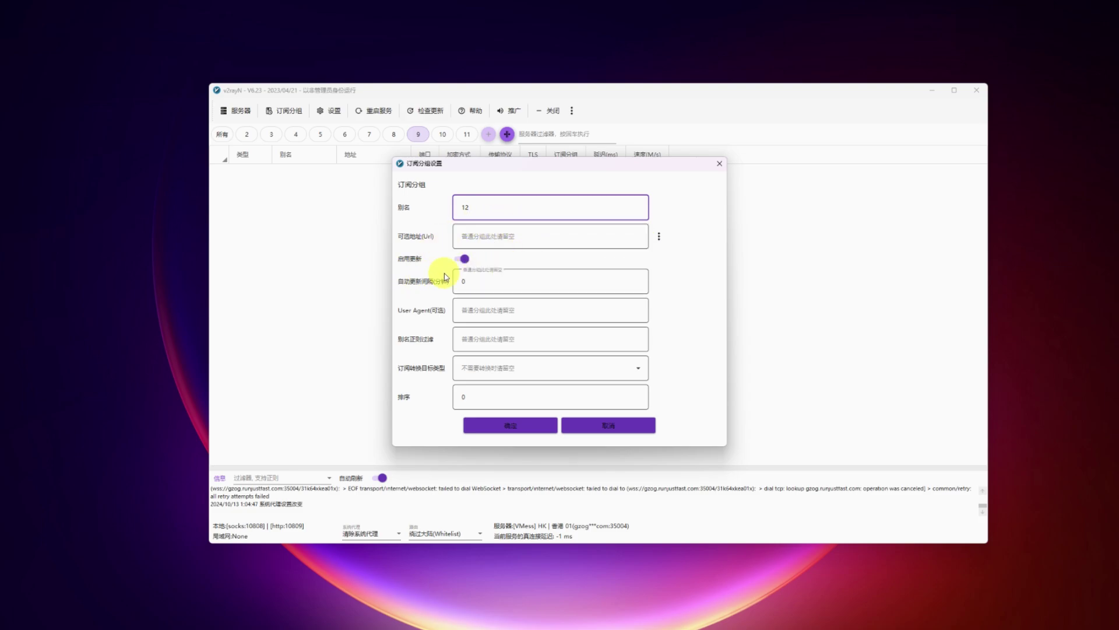
key(Tab)
text(https://hongxinxxxxxxxxxxxxxxxxxxxxxxxxxxxxxxsqdwfwqfqwfqwf)
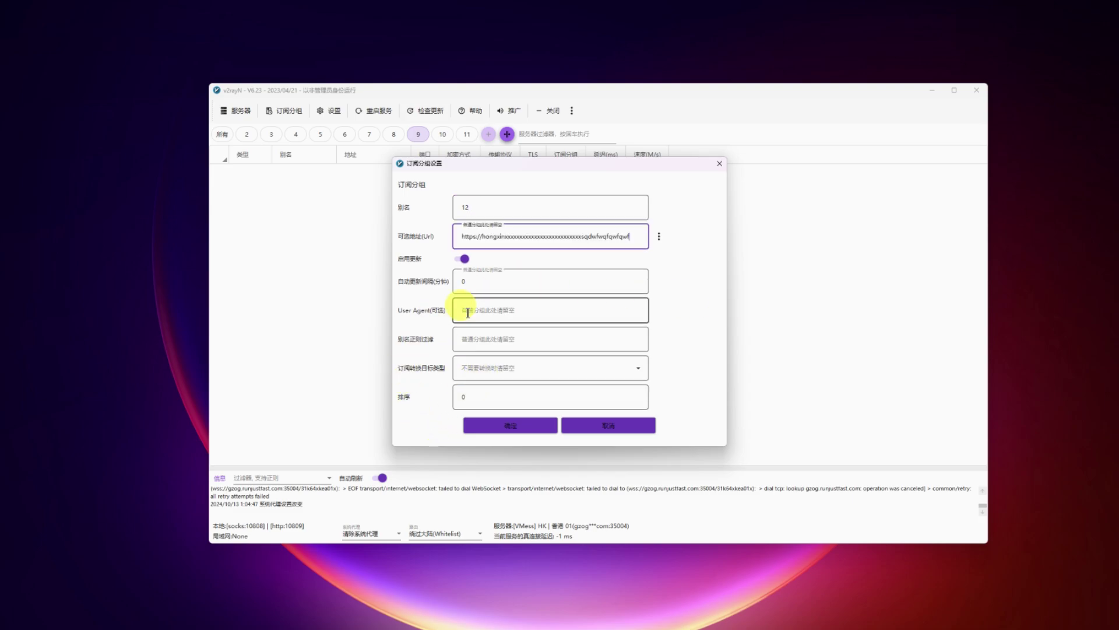
click(528, 424)
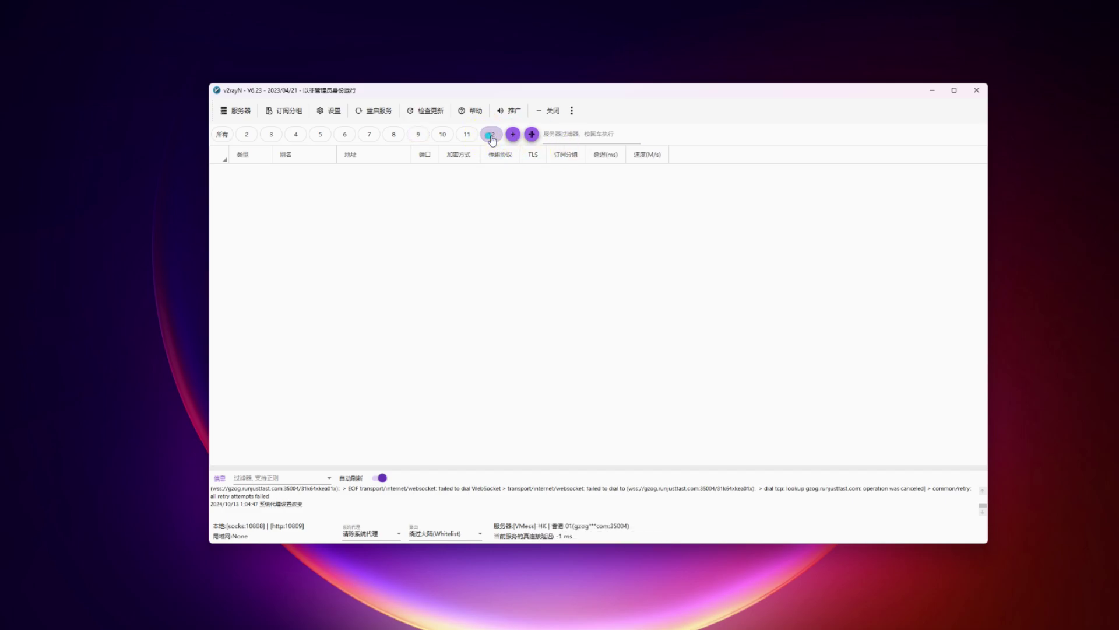
Step: Make group 12 current and run 更新当前订阅(不通过代理) to load its Shadowsocks nodes
click(284, 111)
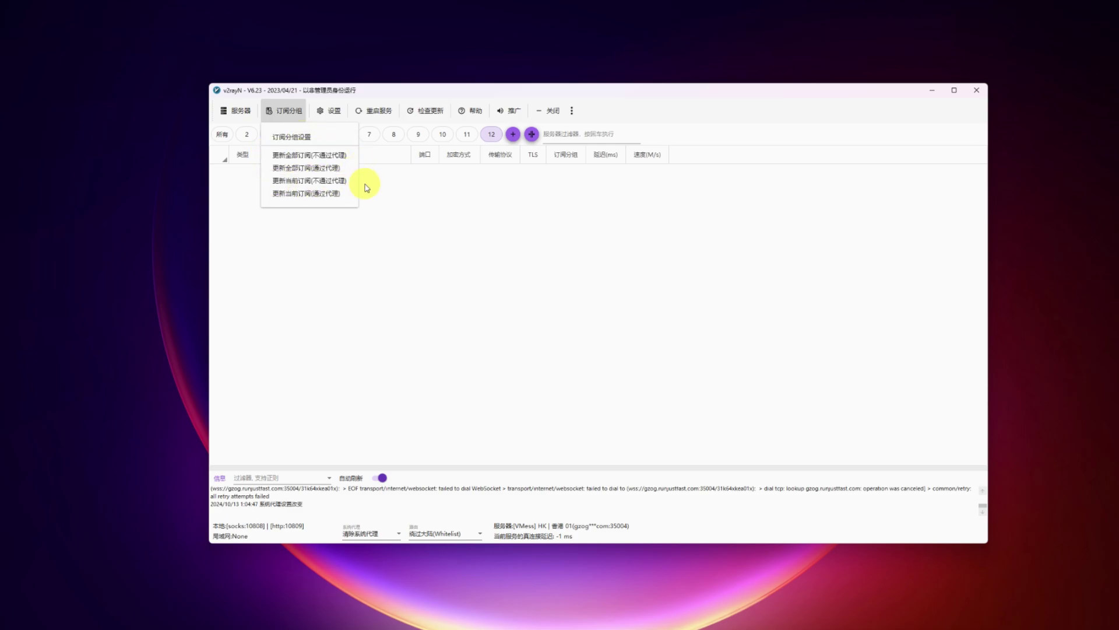
click(342, 187)
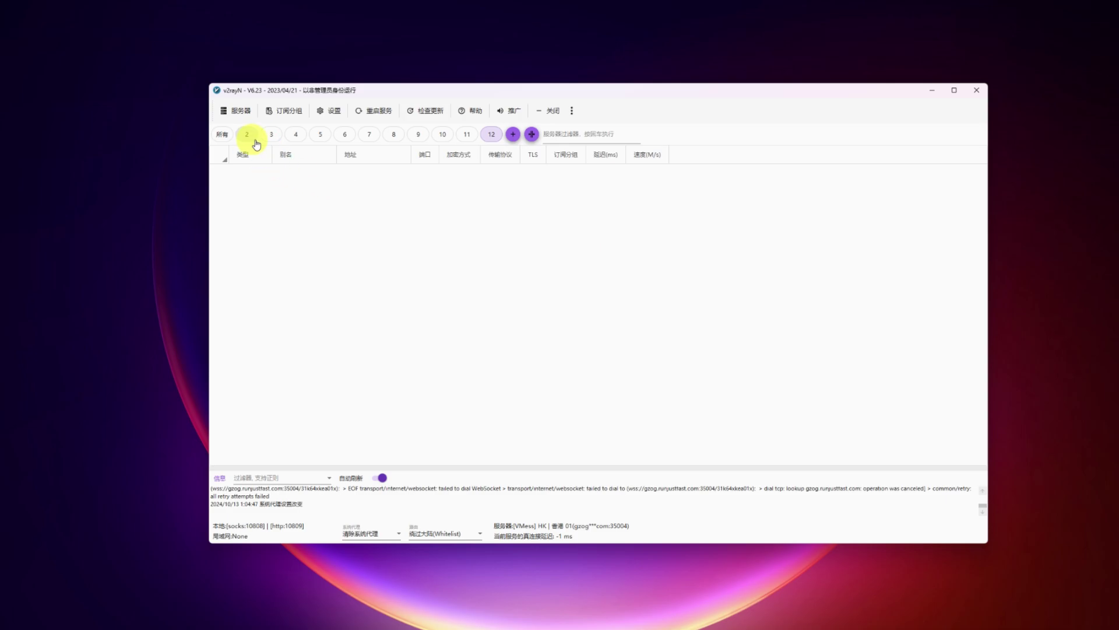
click(286, 111)
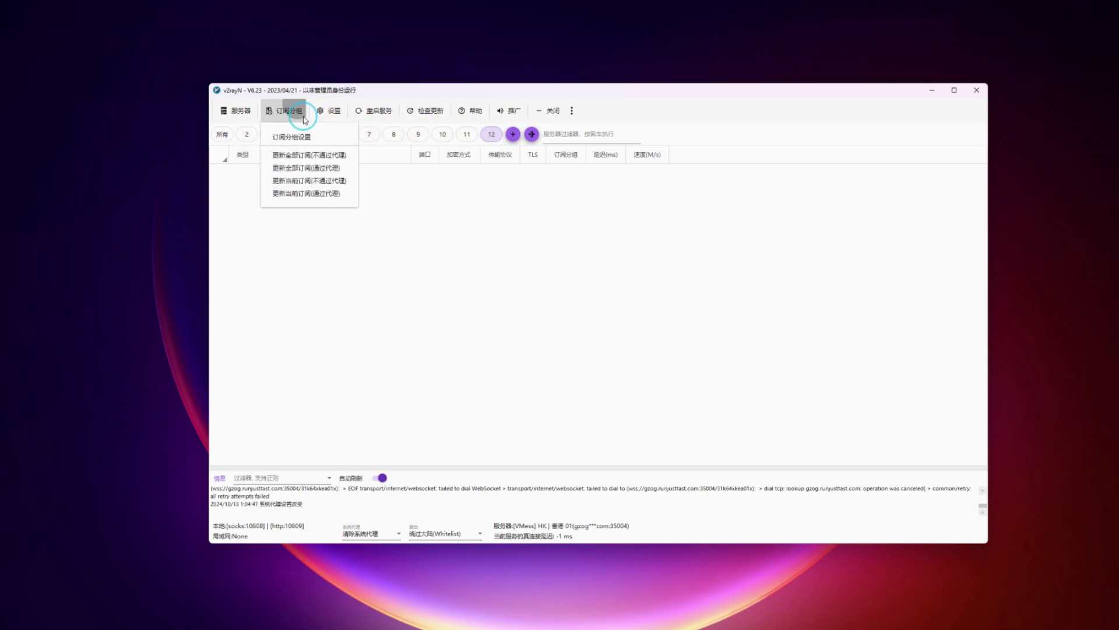
click(493, 135)
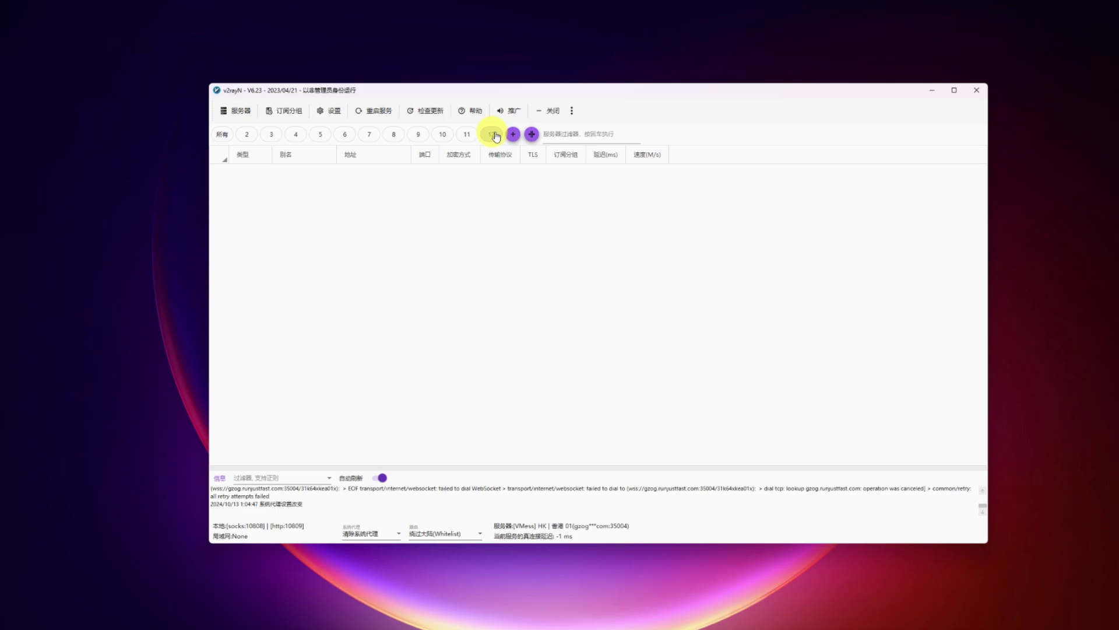
click(294, 117)
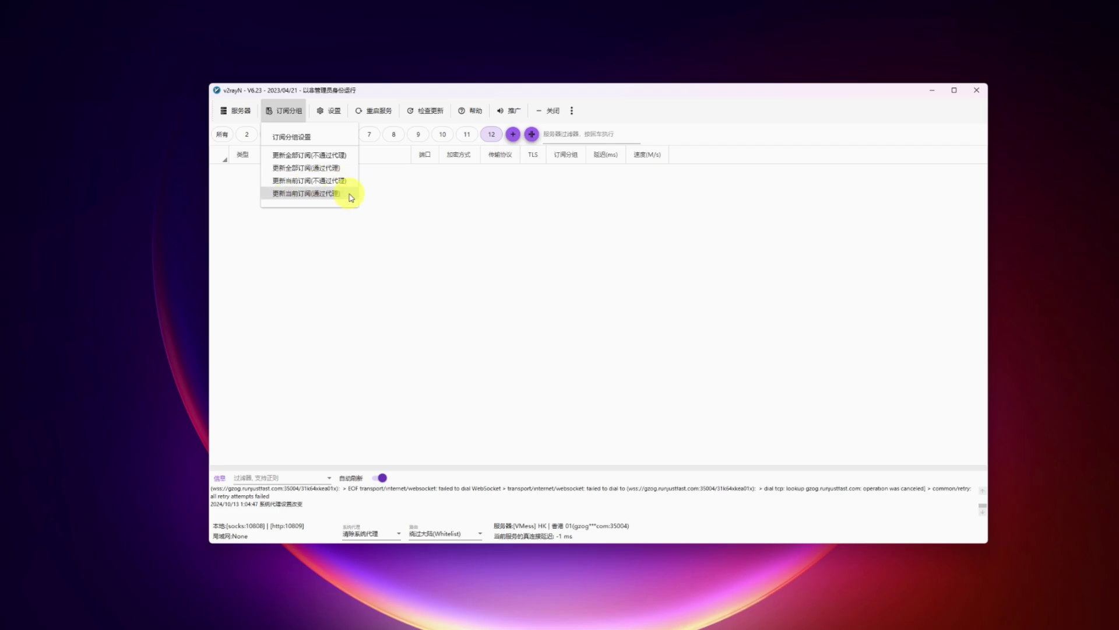
click(320, 180)
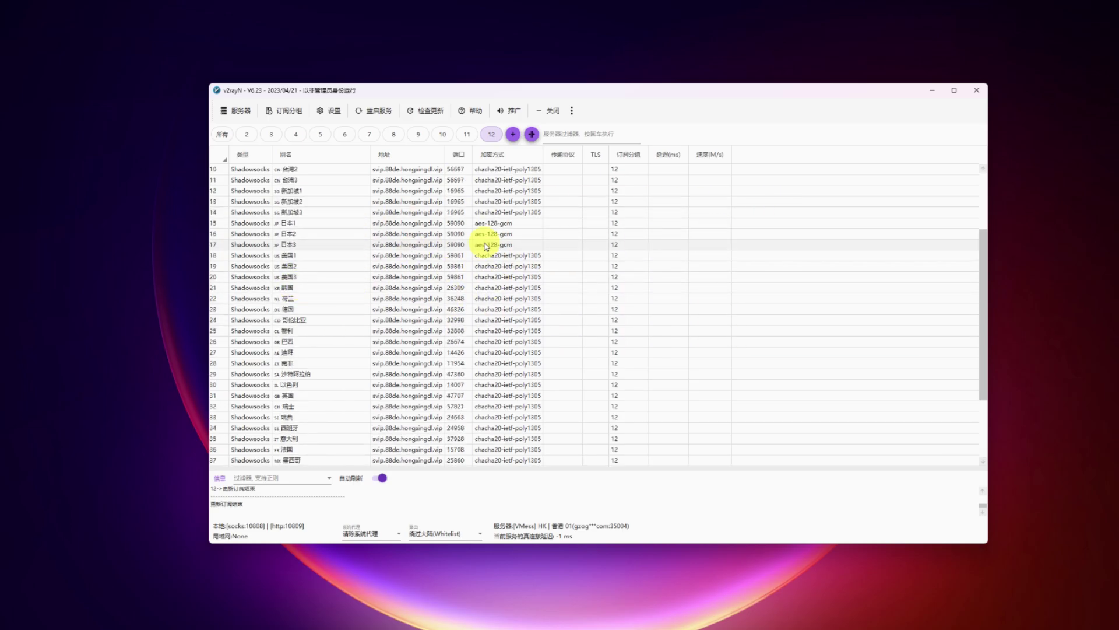
Step: Ping-test the latency of the 香港2 server, then of every server in the list
scroll(328, 244, up, 1)
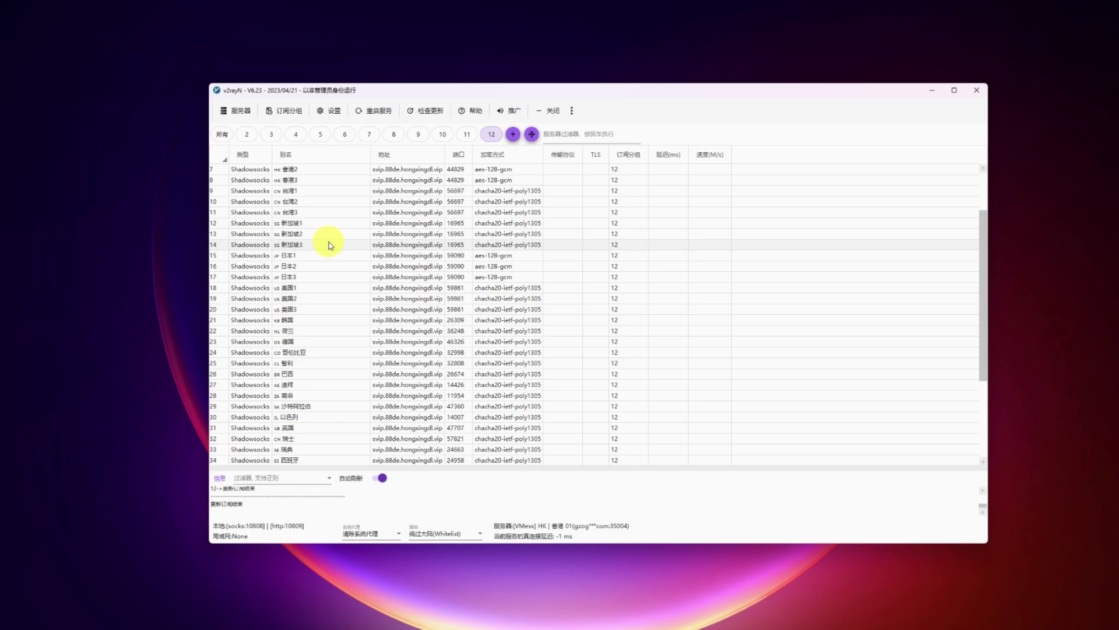
right_click(294, 169)
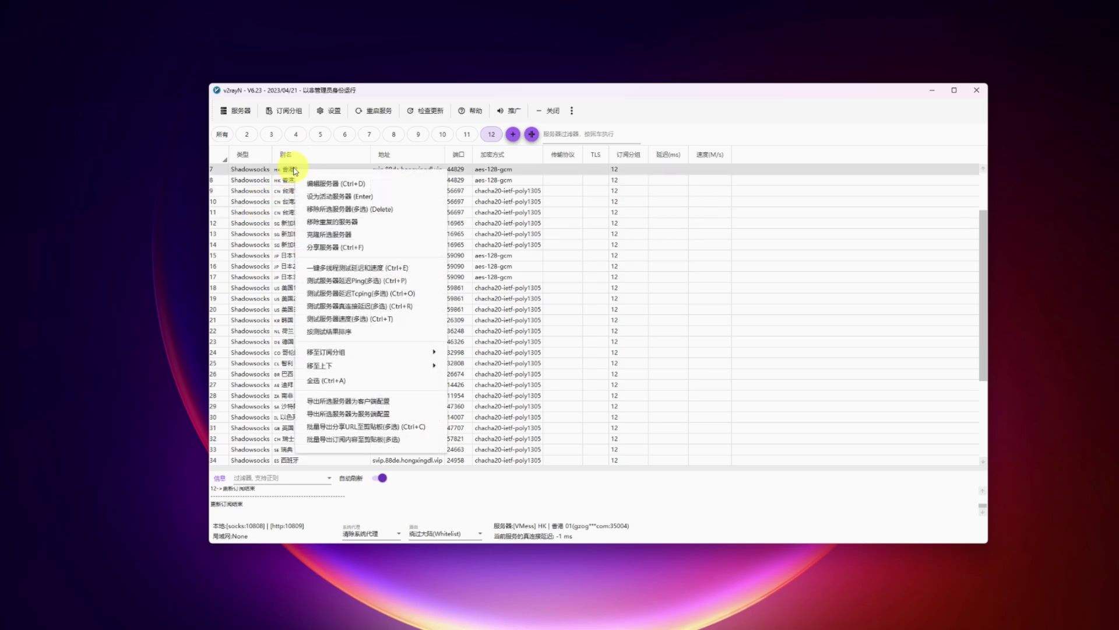
click(383, 282)
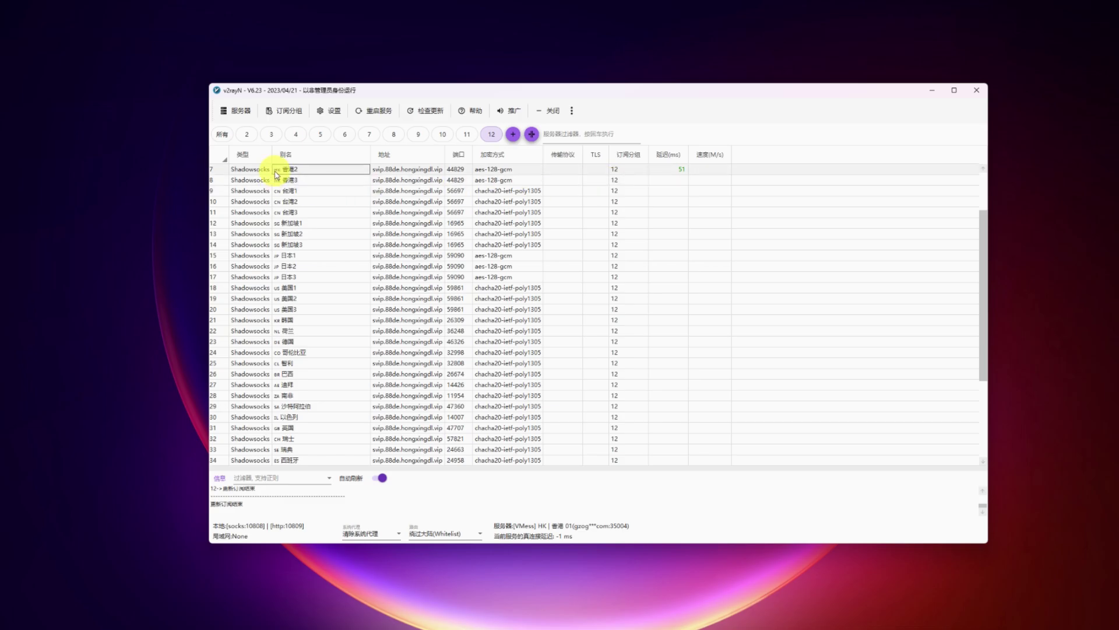
right_click(292, 169)
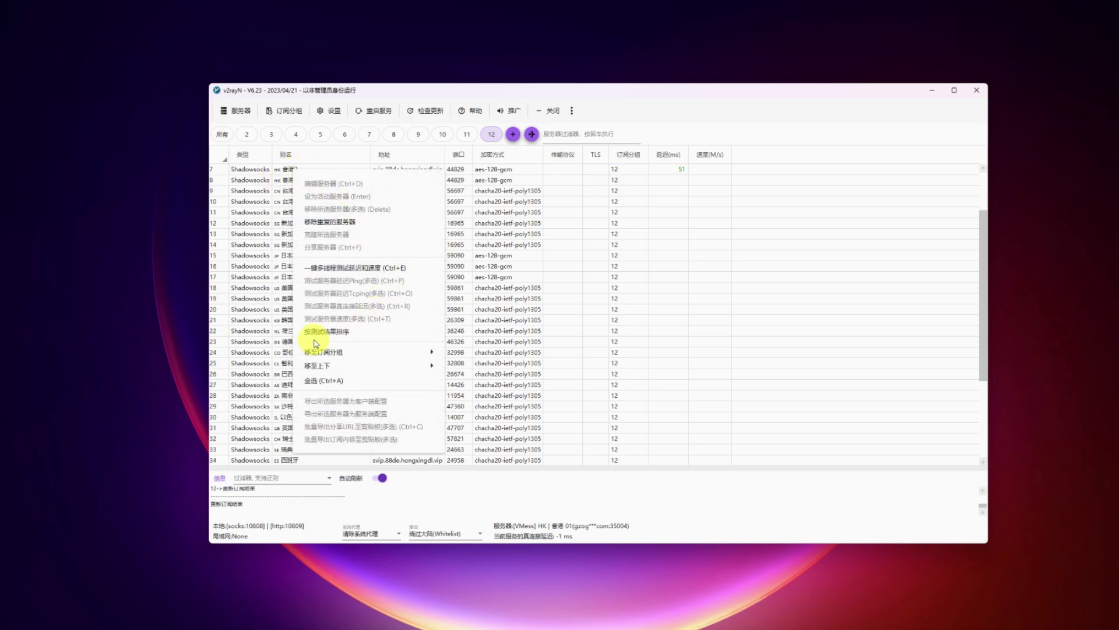
click(312, 380)
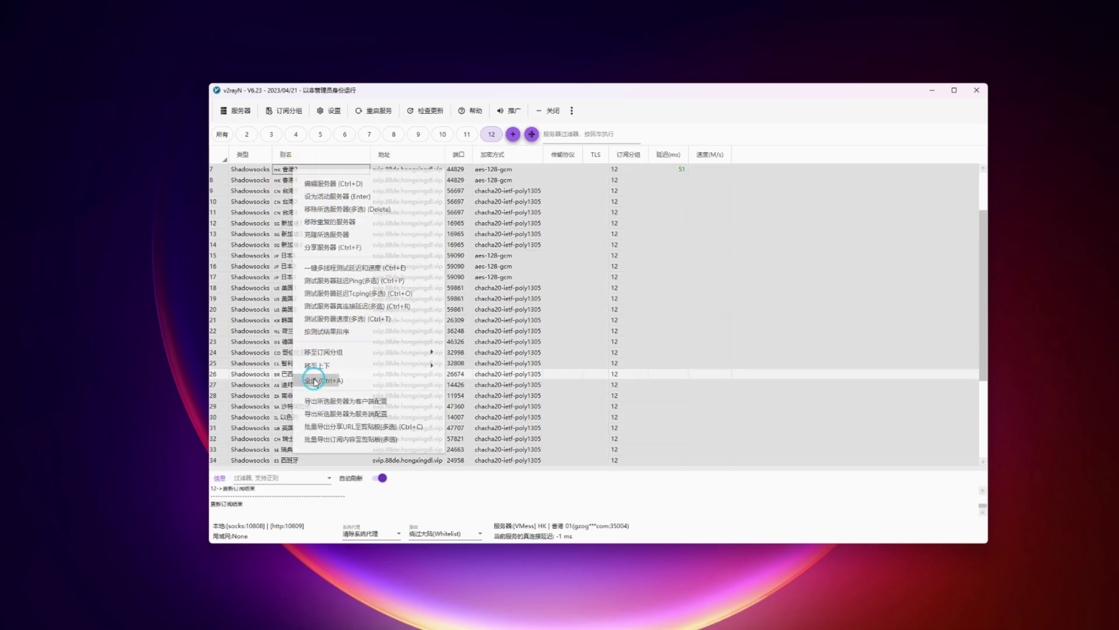
right_click(294, 170)
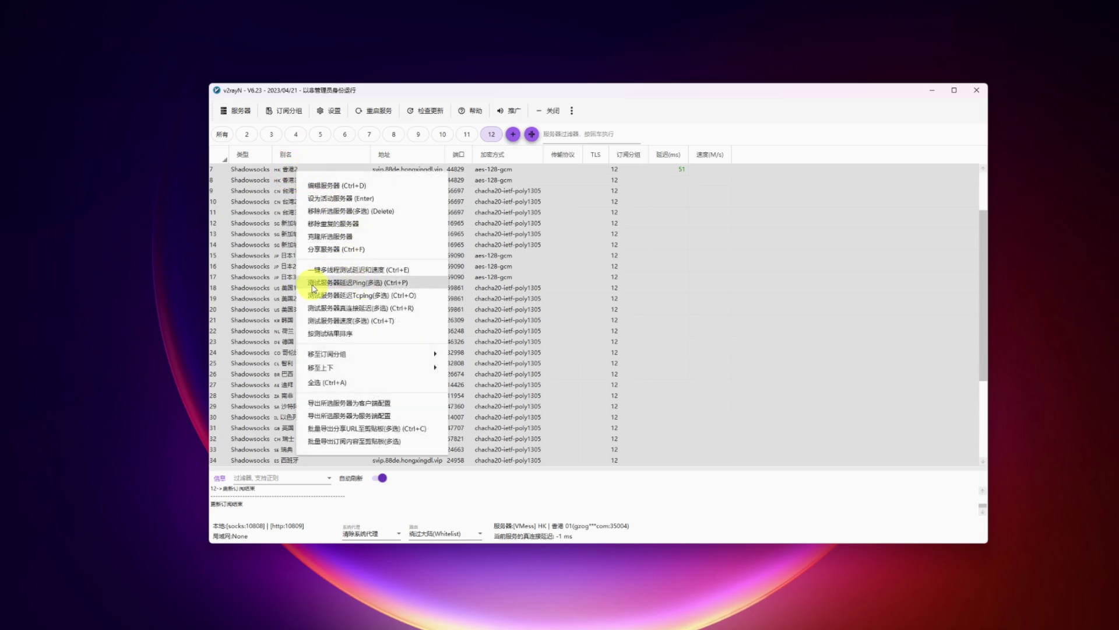
click(362, 282)
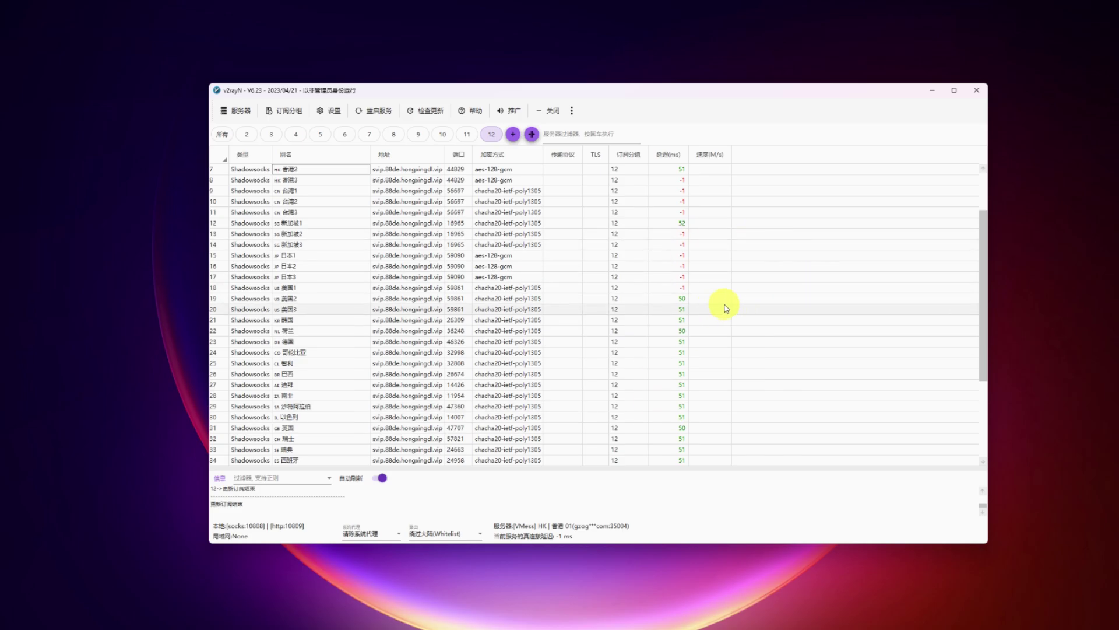
Step: Retest all servers' real delay with Ctrl+A and Ctrl+R, sorting fastest first
click(672, 155)
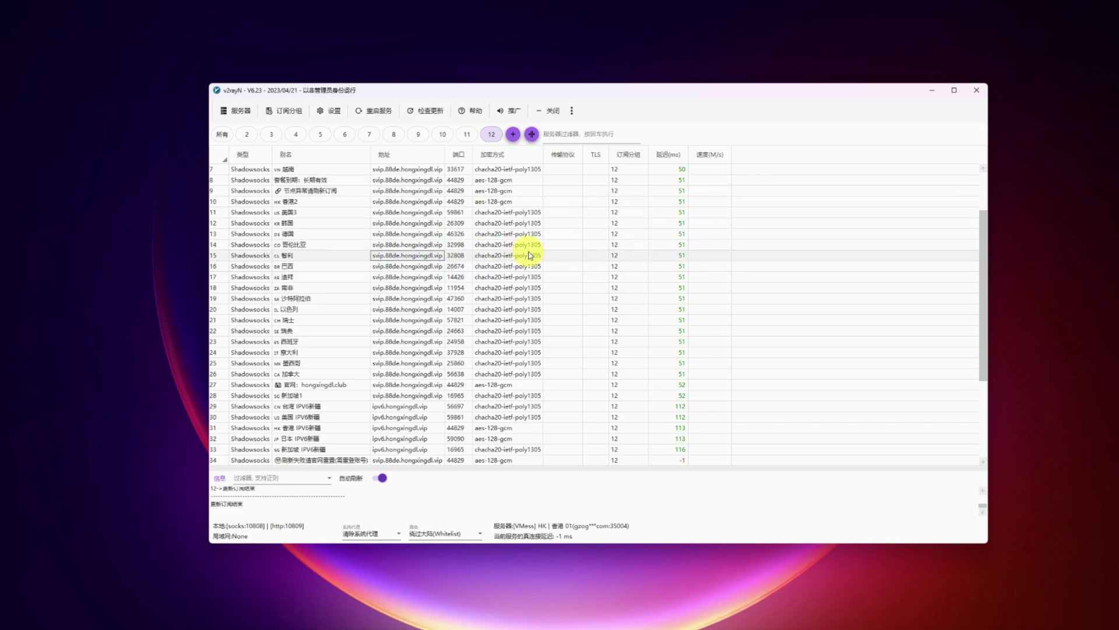
key(ctrl+a)
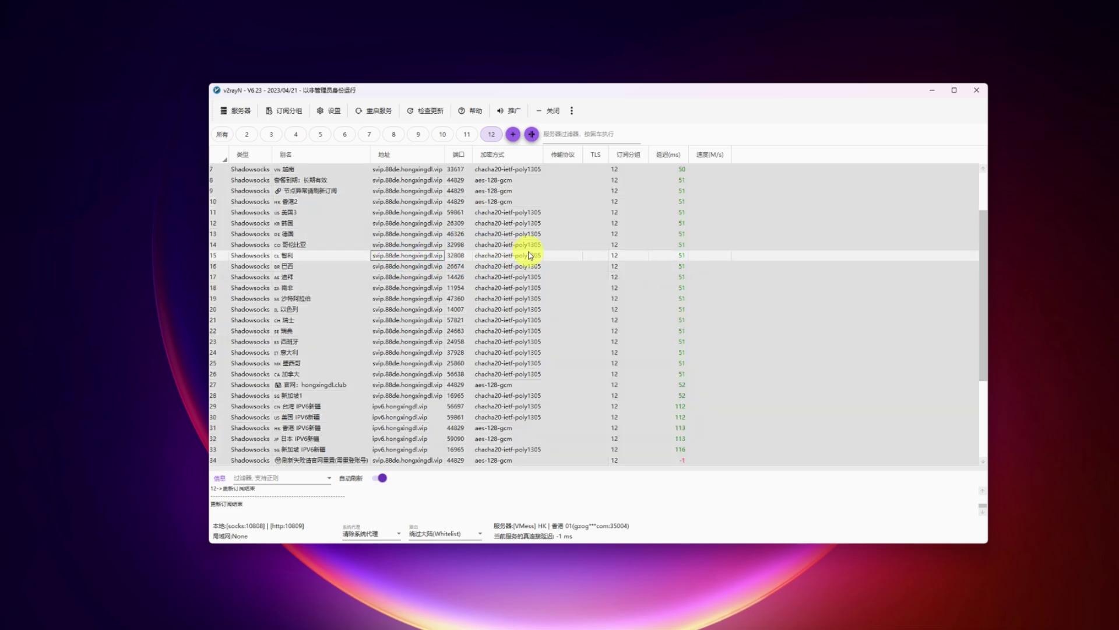
key(ctrl+r)
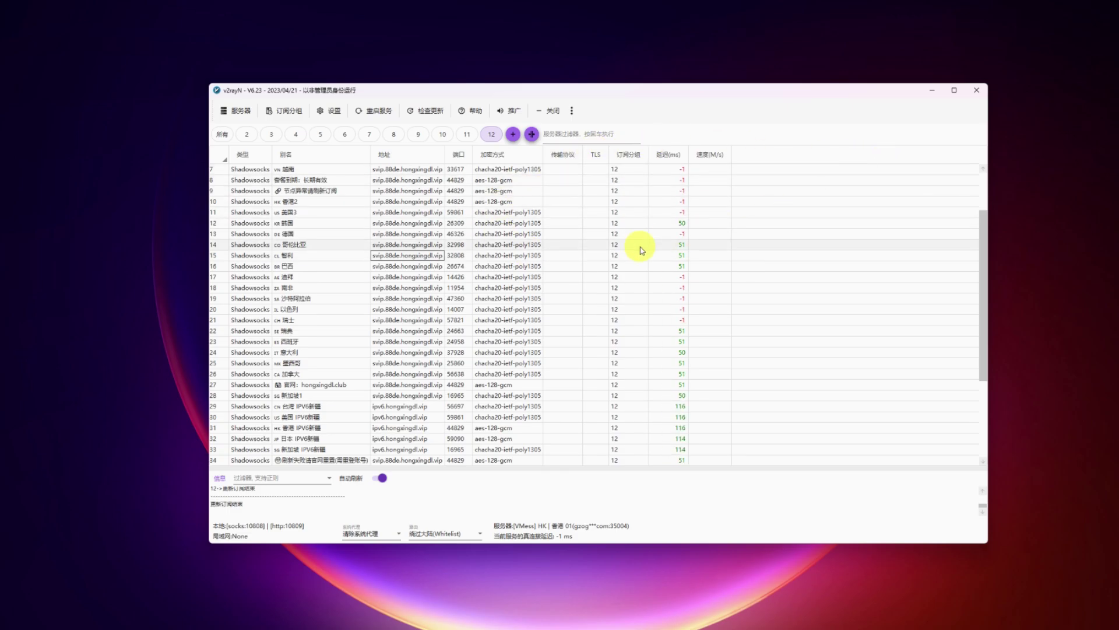
key(ctrl+e)
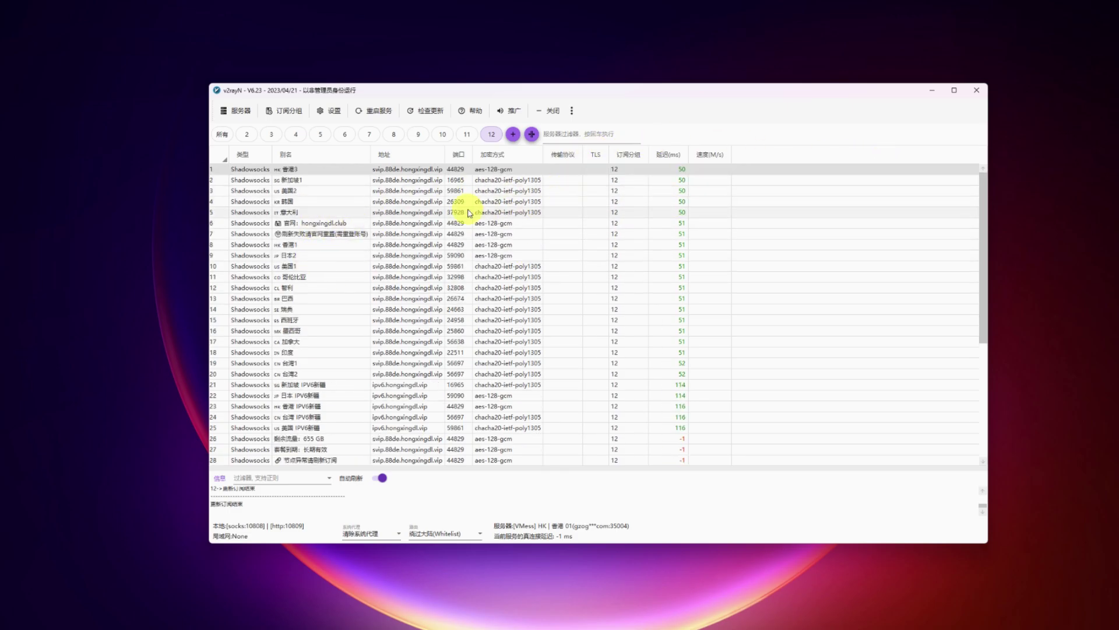
Step: Make the top 香港3 server active and set the system proxy to 自动配置系统代理
right_click(292, 170)
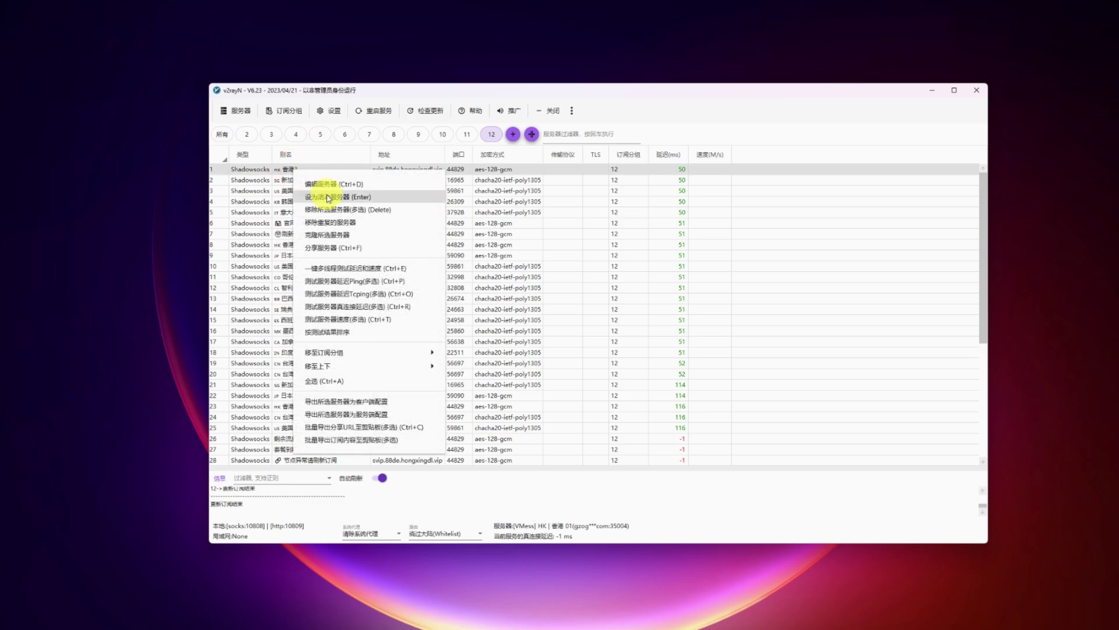
click(293, 194)
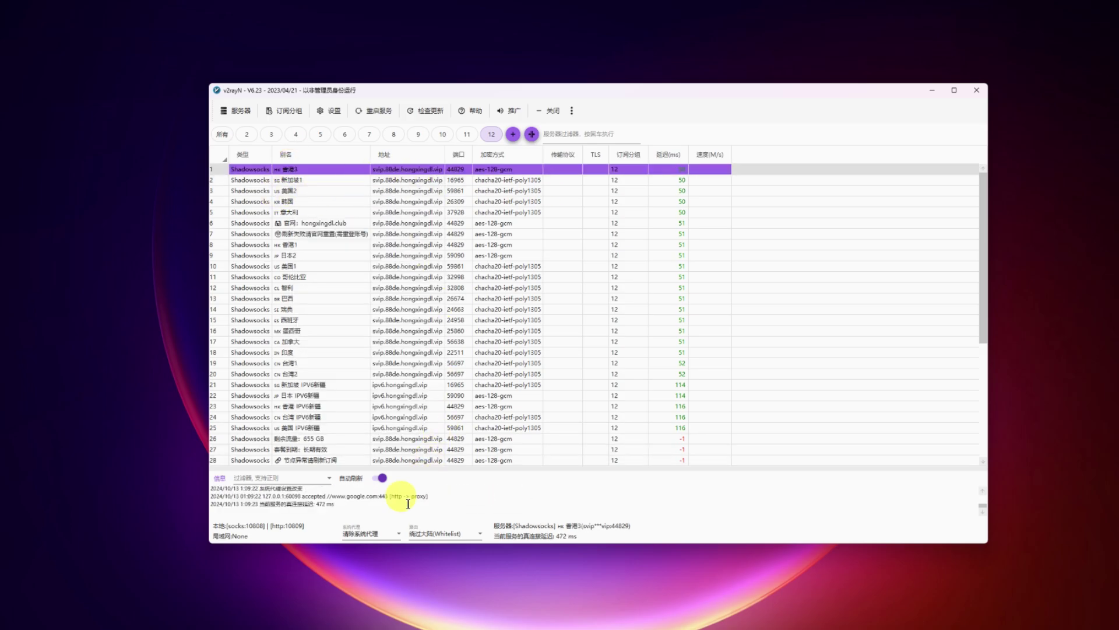
click(356, 535)
click(375, 569)
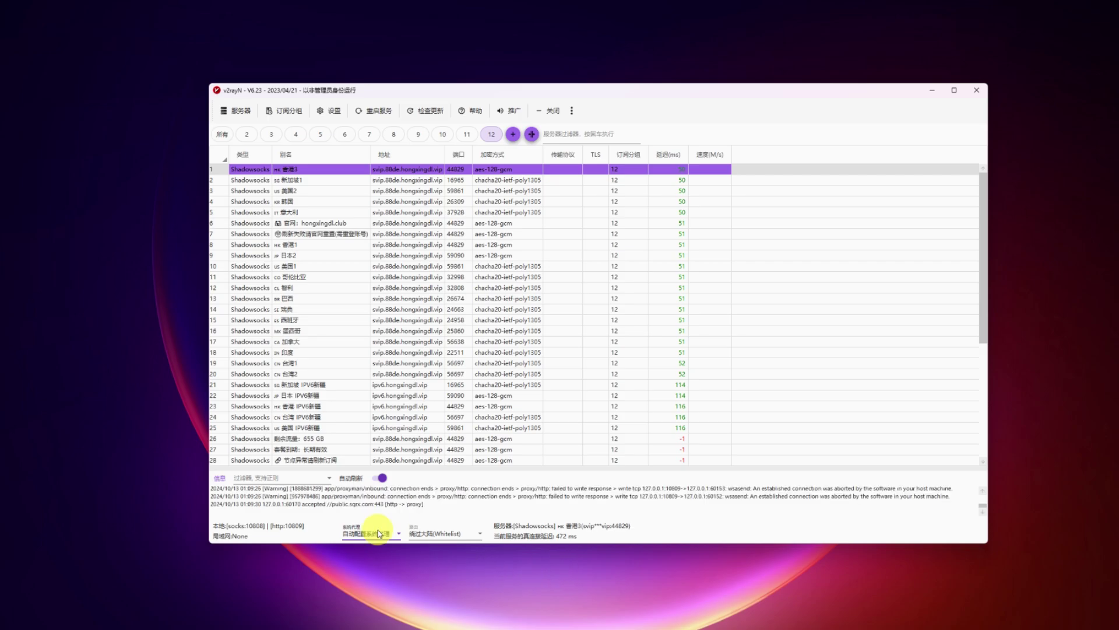
click(434, 536)
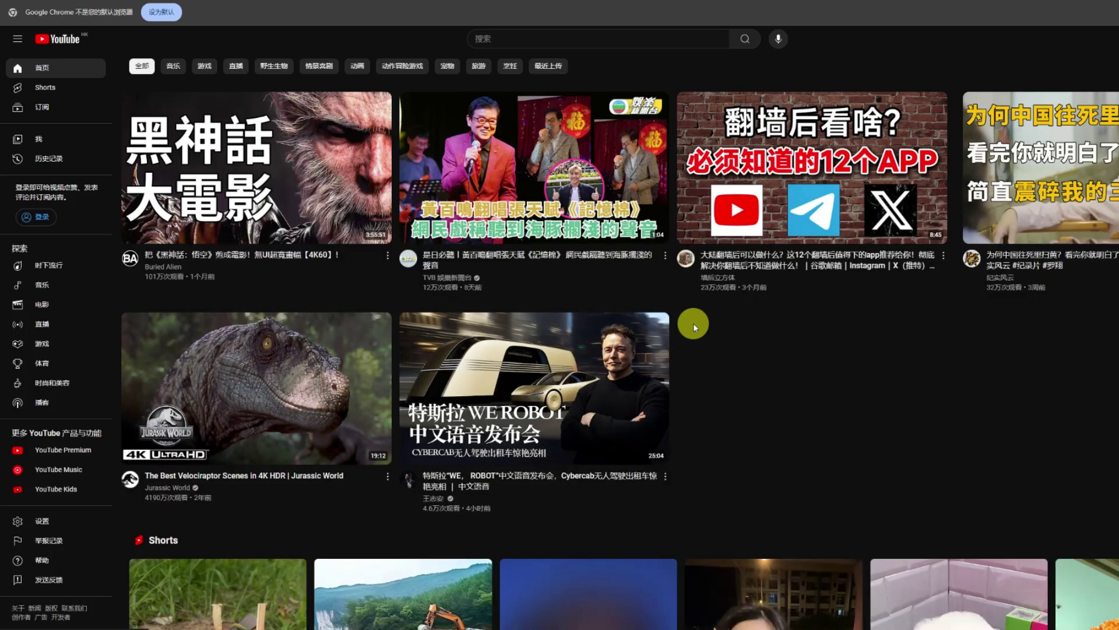
Step: Search YouTube for '4K', sort by view count, and open Big Buck Bunny 60fps 4K
click(551, 34)
text(4K)
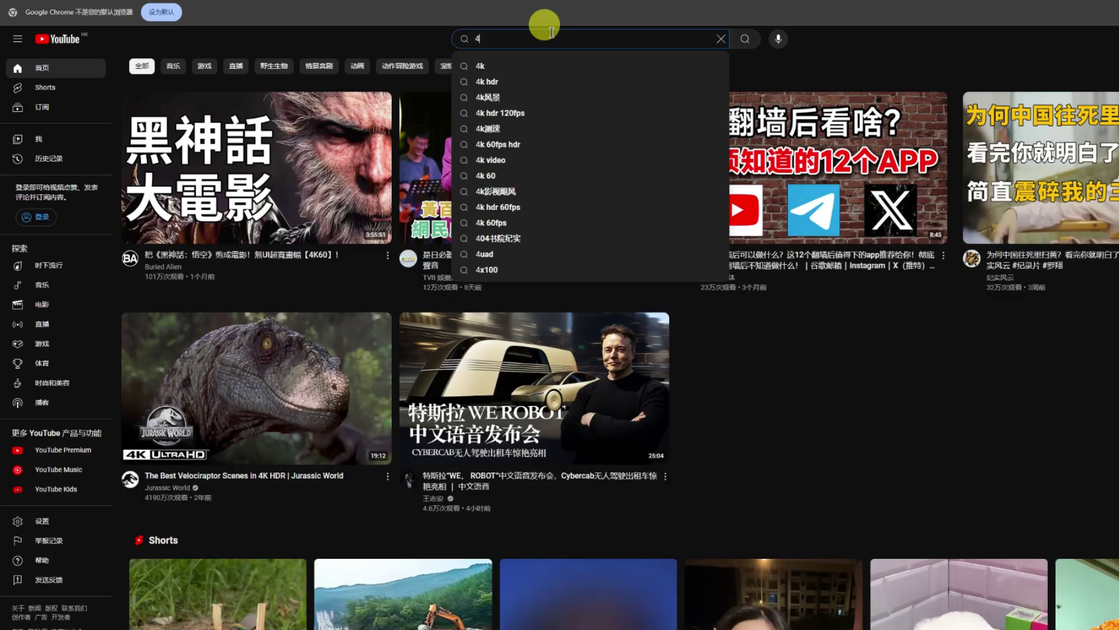
key(Return)
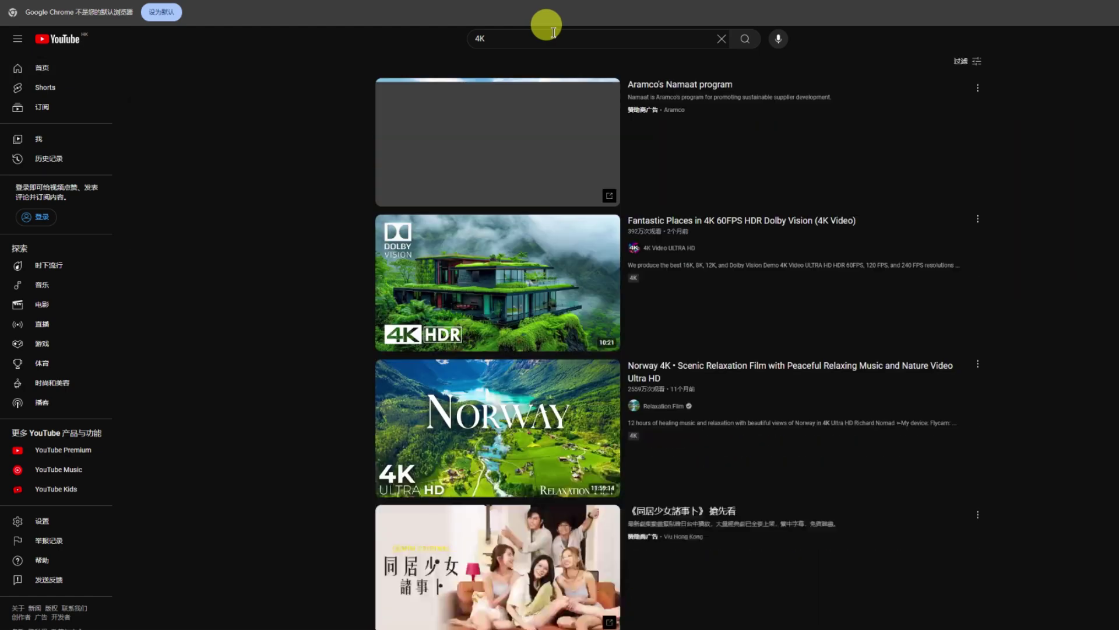
click(961, 61)
click(737, 303)
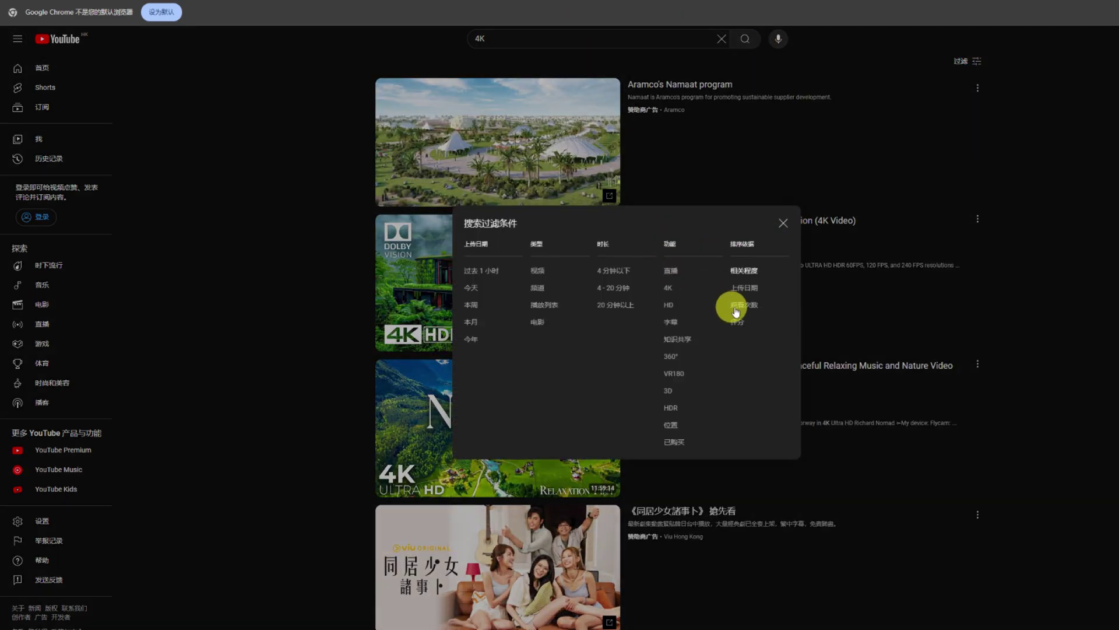
click(1015, 271)
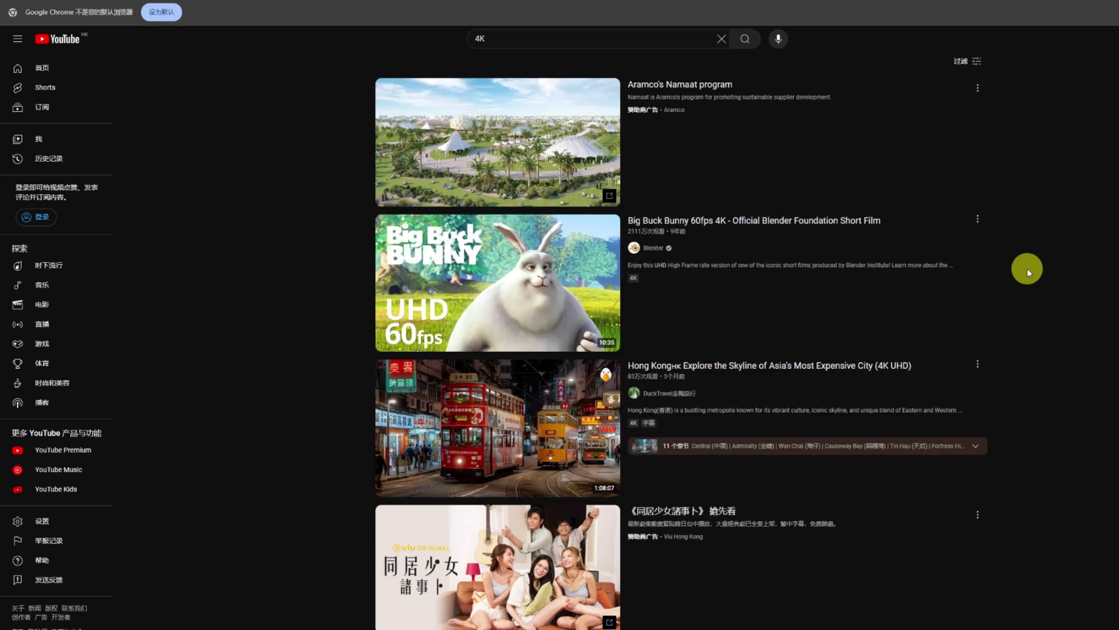
click(436, 302)
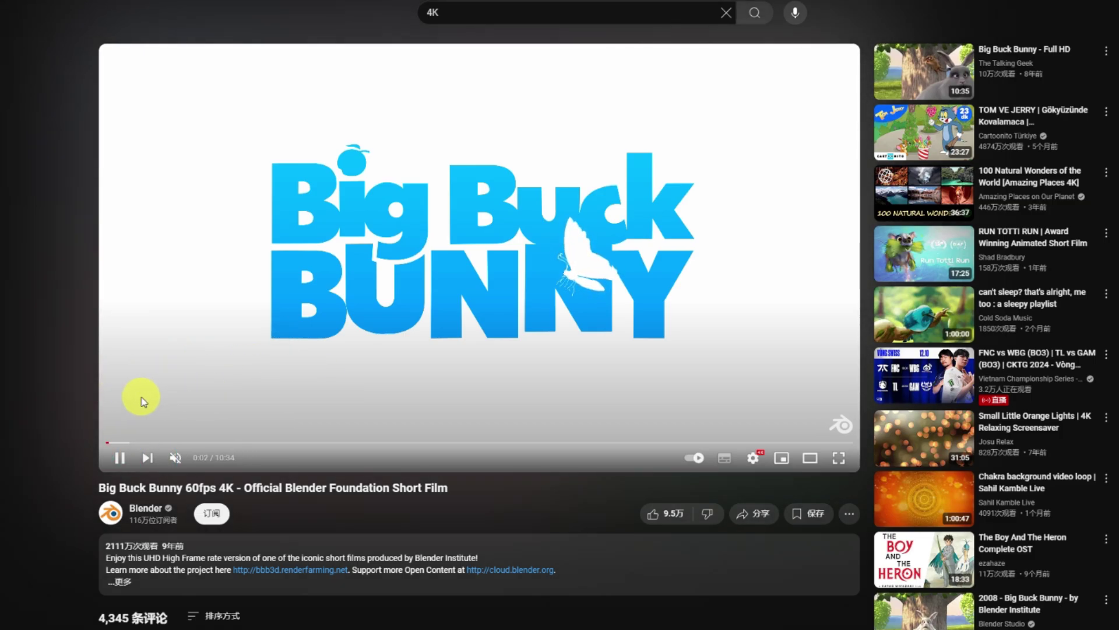
Step: Show the playback statistics overlay and set the video quality to 2160p60
right_click(138, 466)
click(216, 538)
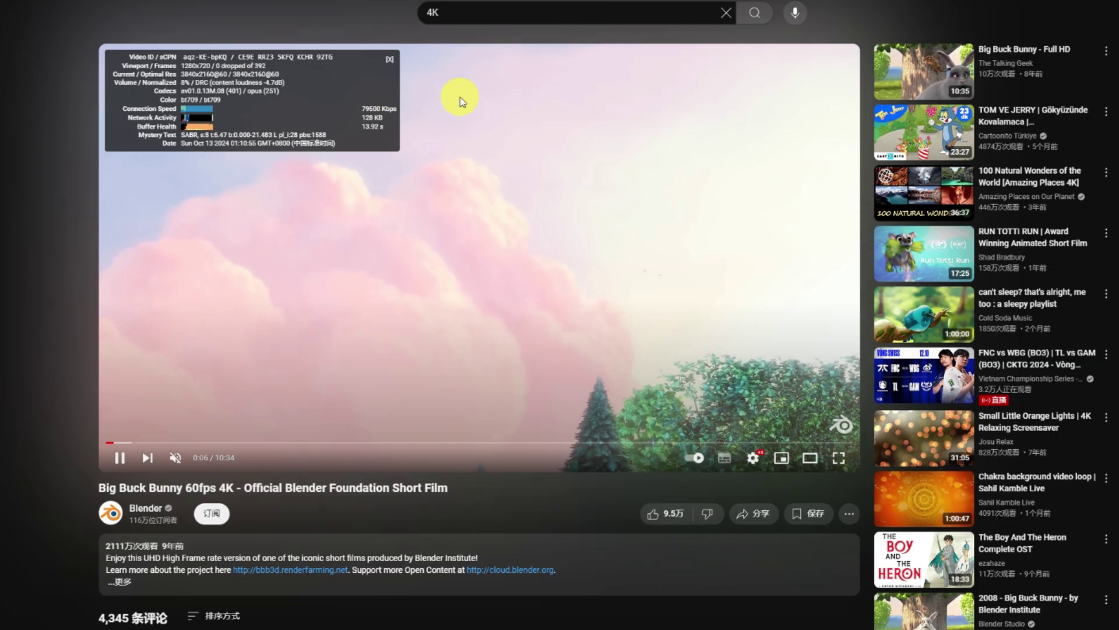
click(753, 457)
click(749, 419)
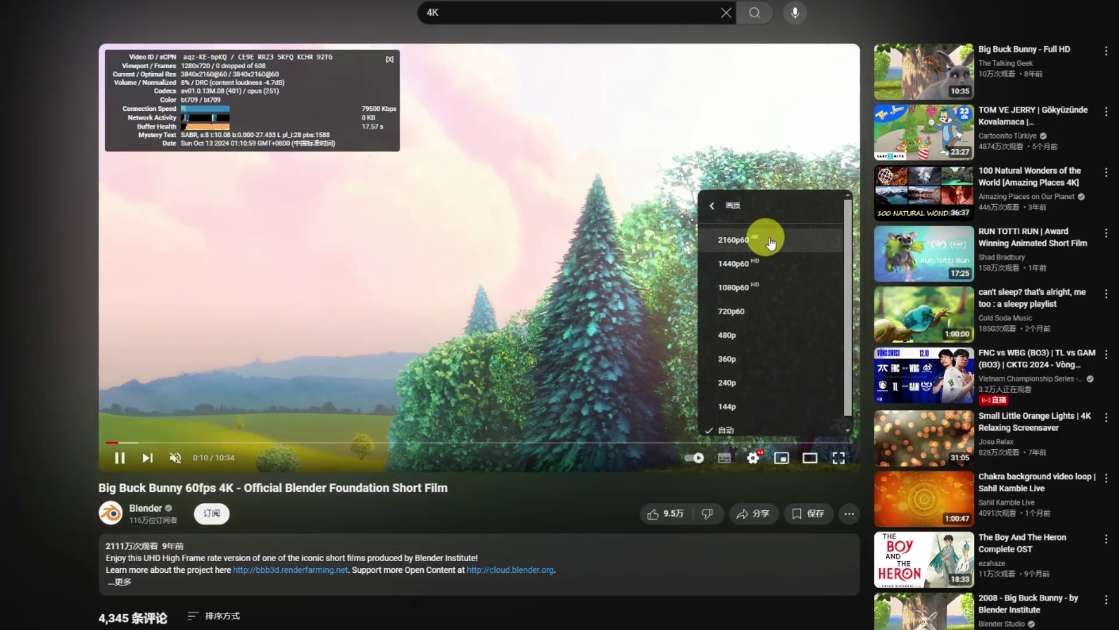
click(772, 241)
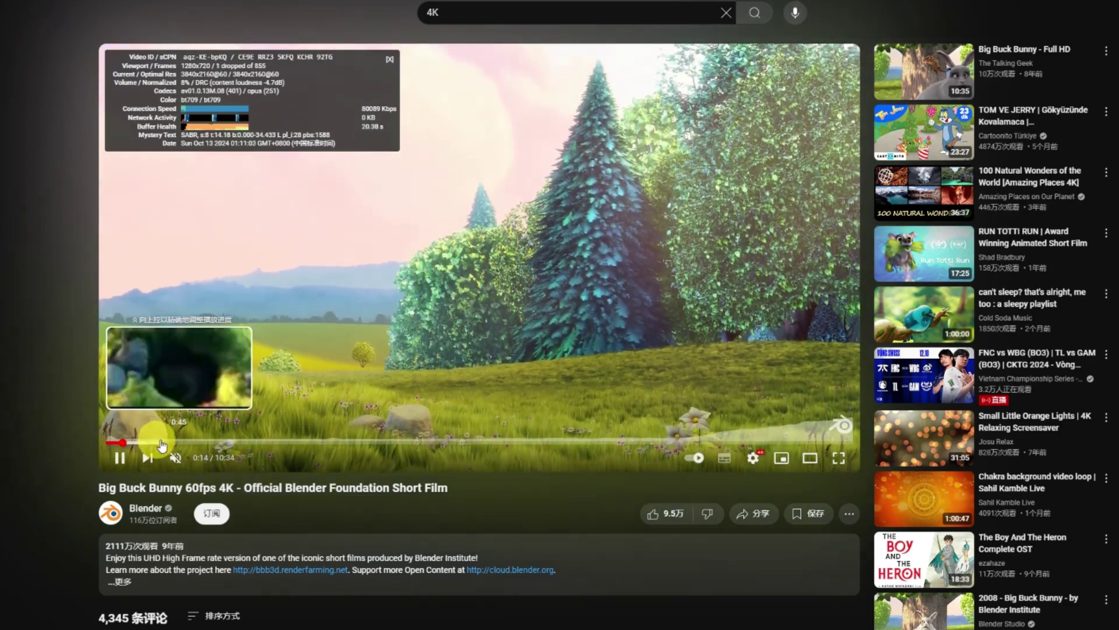
Step: Seek through the film in jumps to 0:47, 2:20, 3:41, 5:23 and 7:10
click(159, 442)
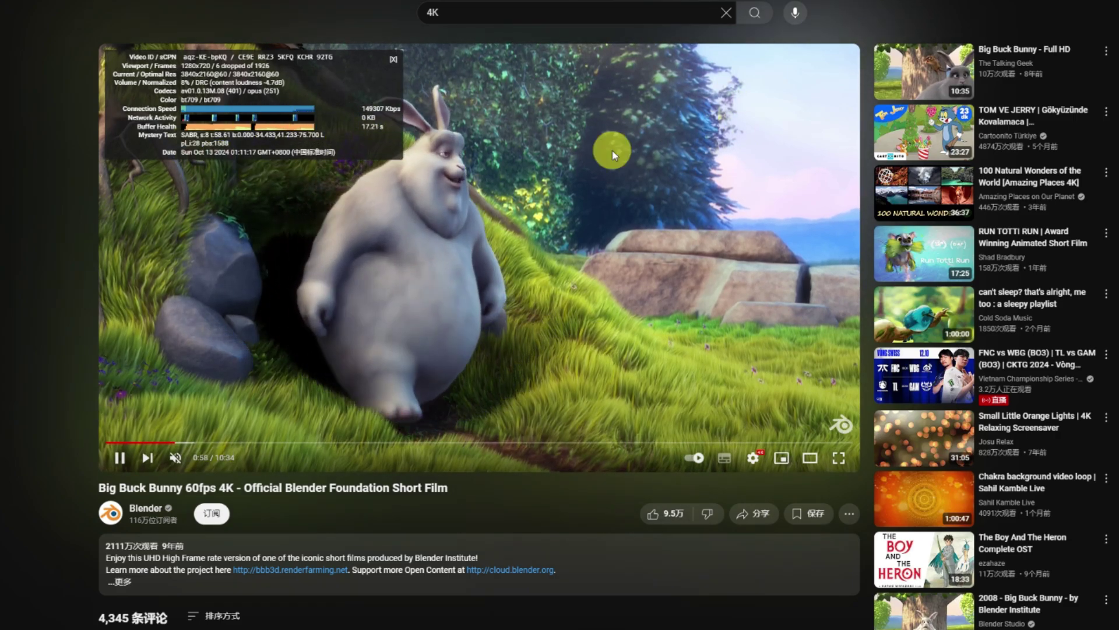
click(274, 442)
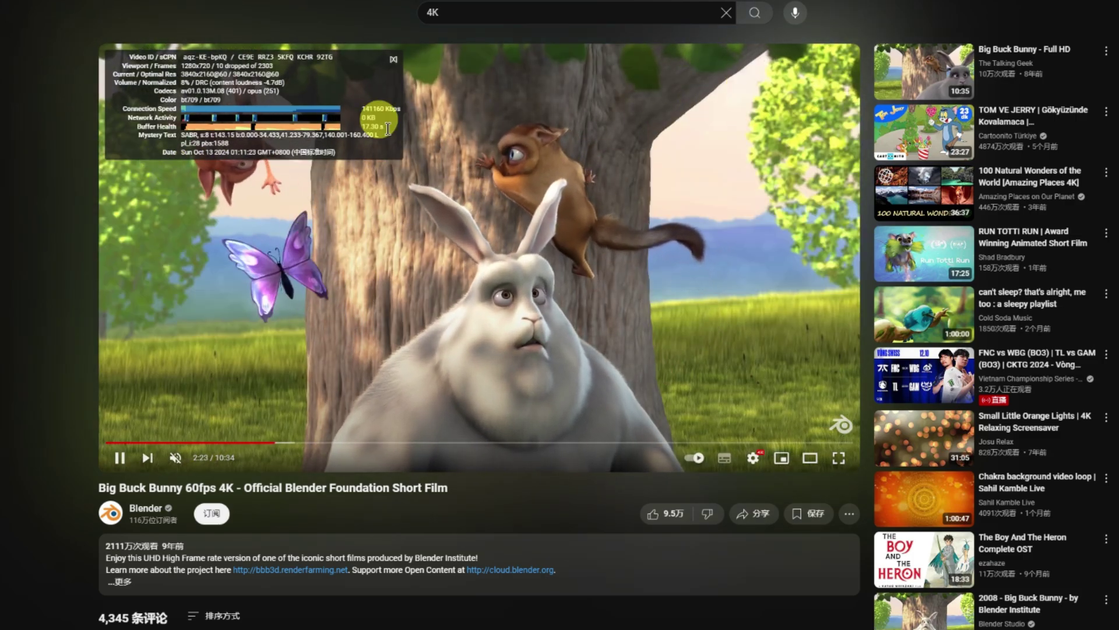
drag(410, 441, 368, 447)
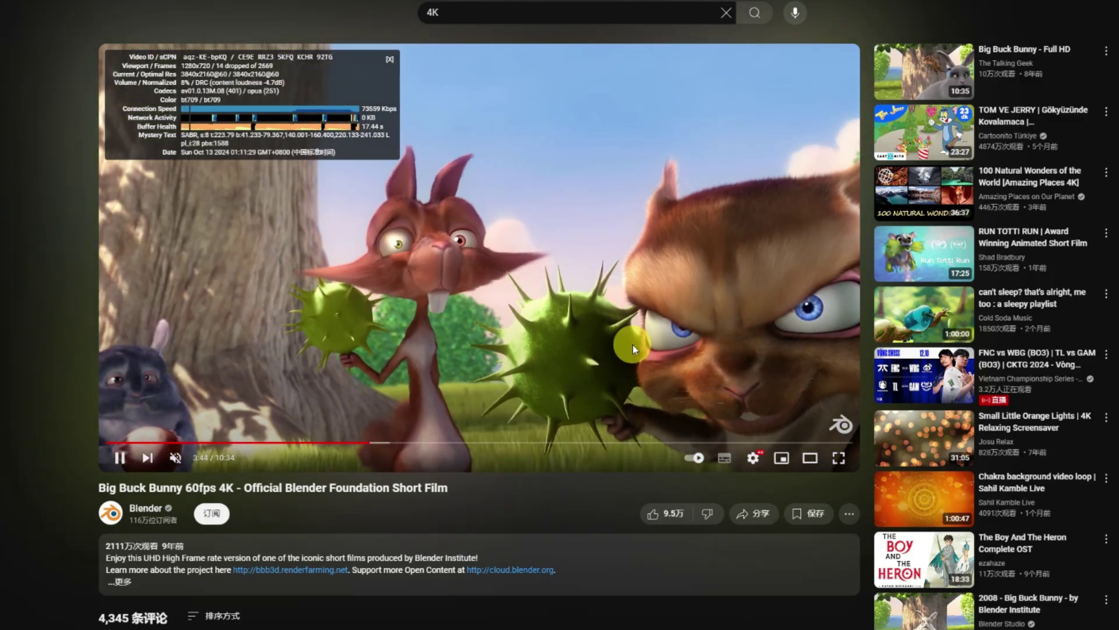
click(486, 442)
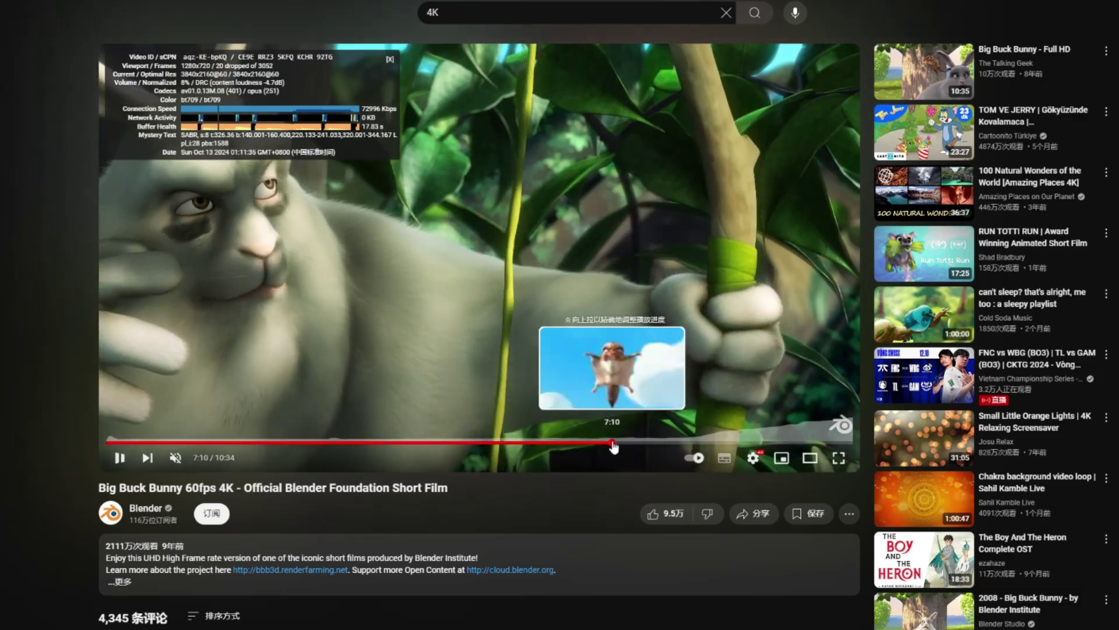
click(612, 442)
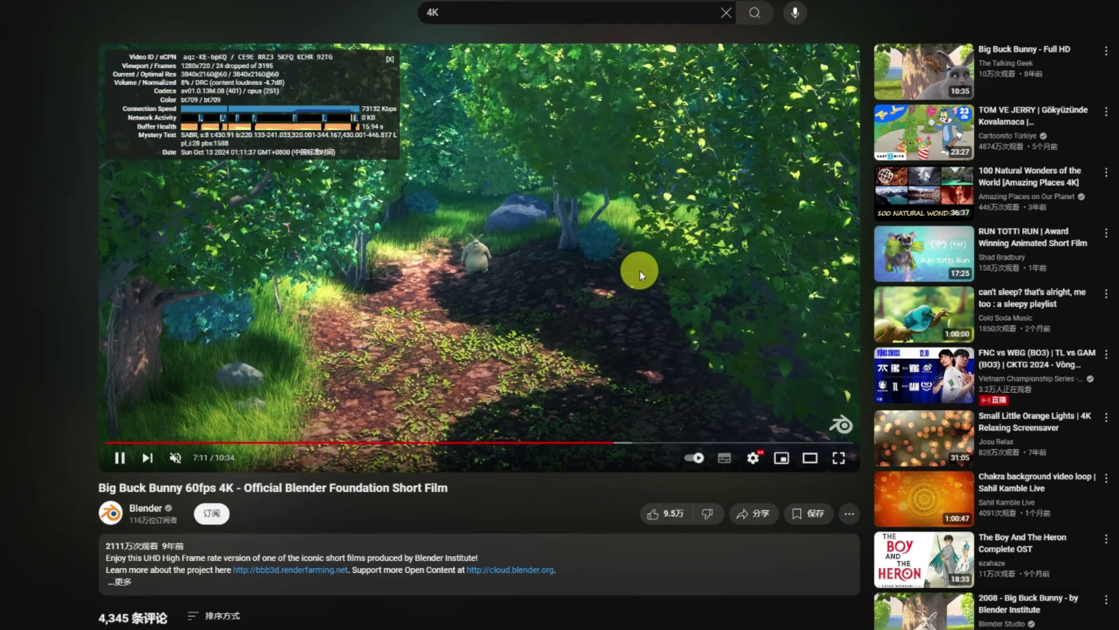